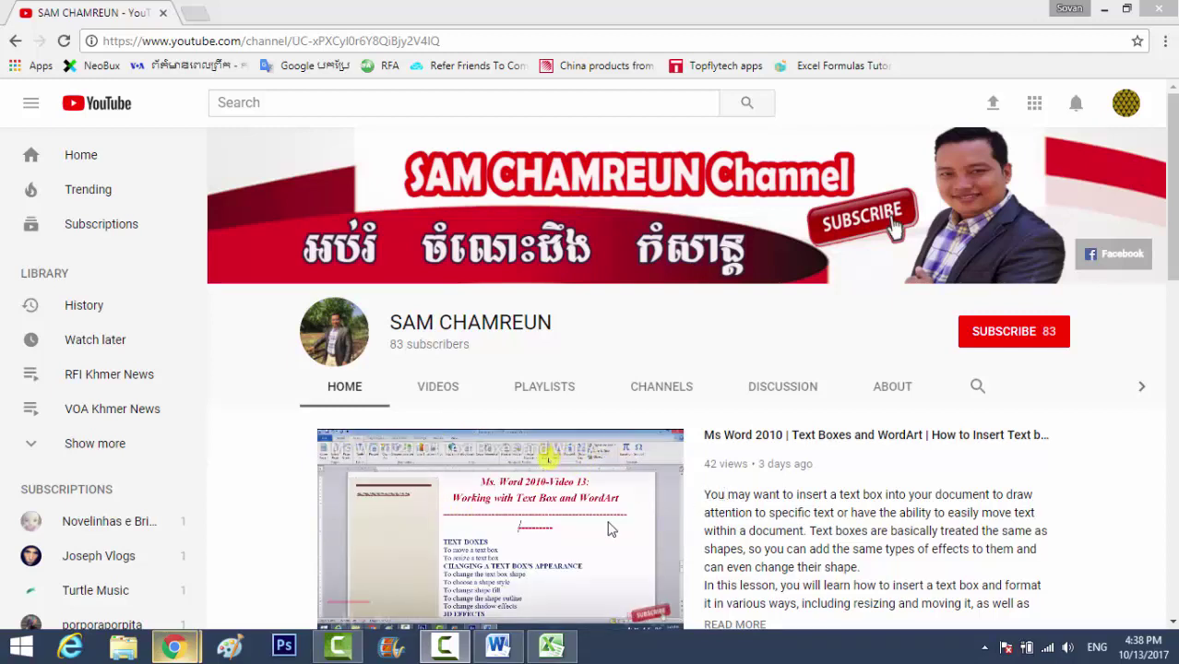
Switch to the Excel workbook and examine the grading table's score rows, the Final Exam row and the Result row
click(552, 645)
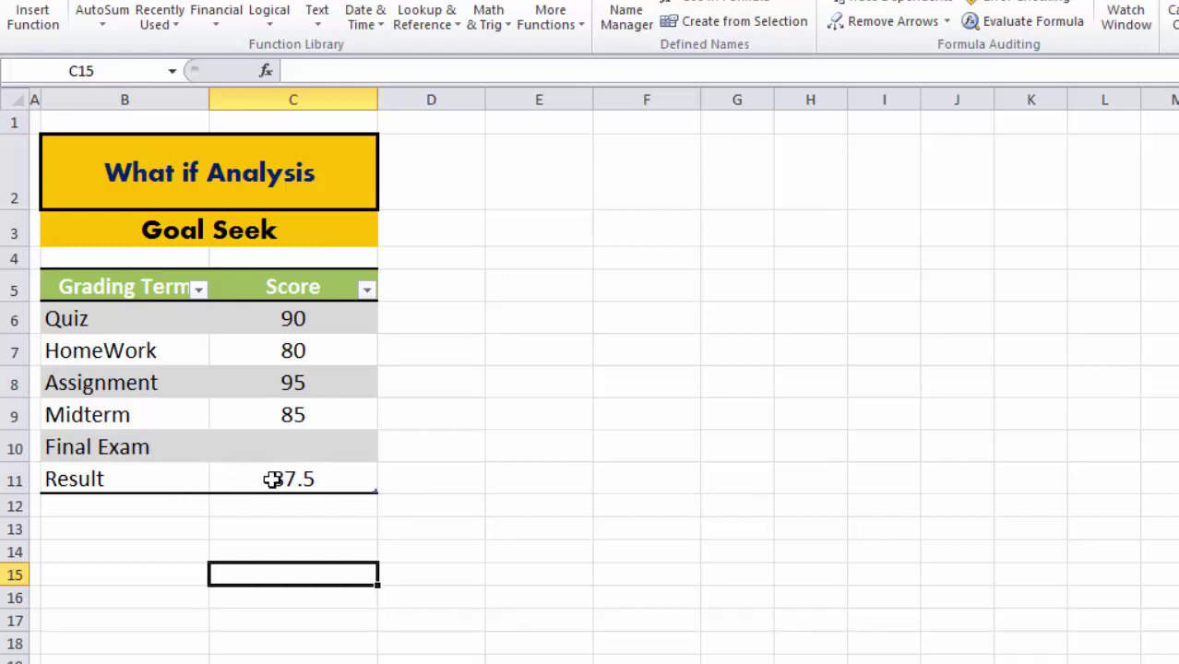
drag(143, 318, 272, 444)
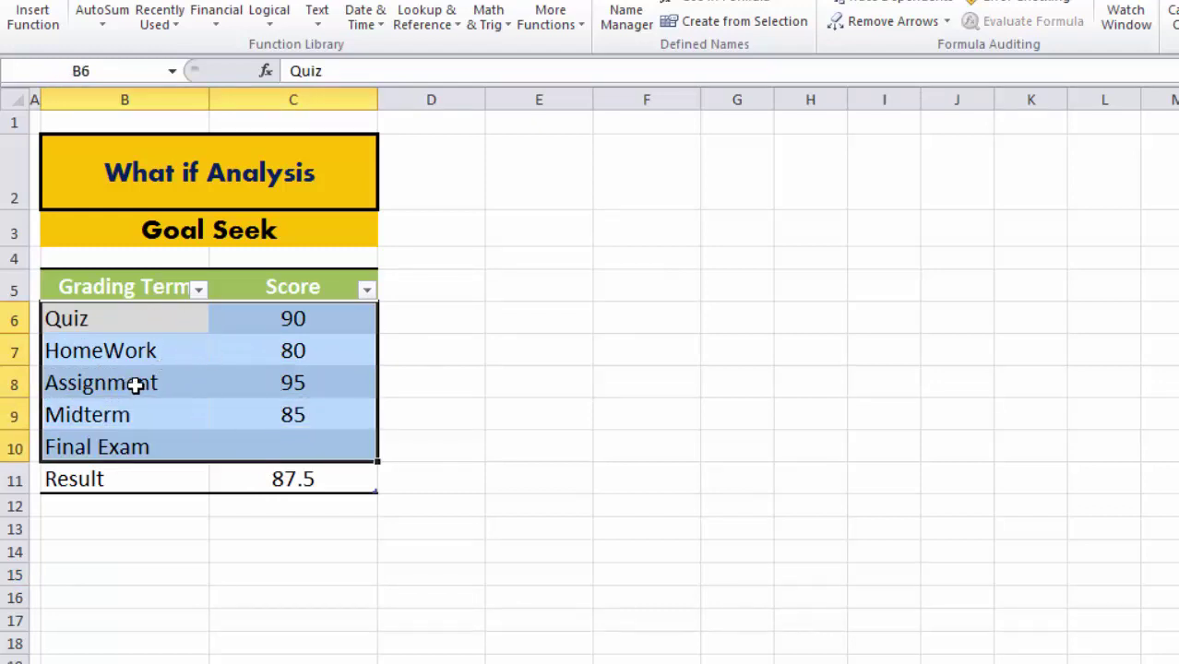
click(139, 448)
drag(289, 443, 158, 449)
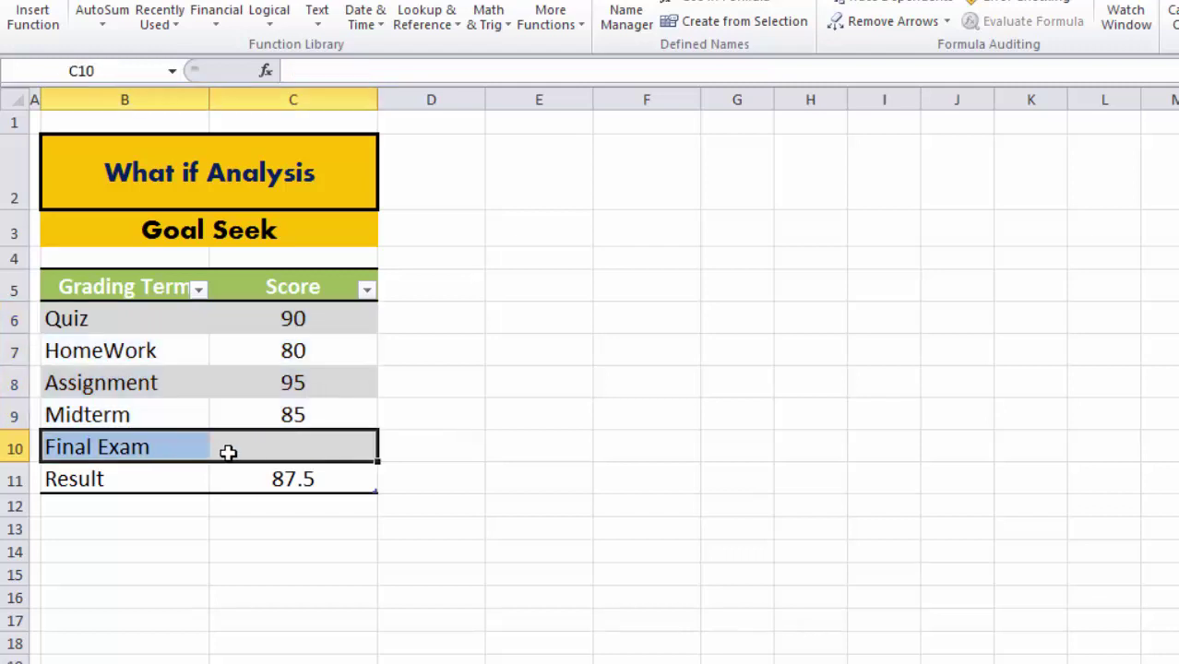
click(150, 479)
drag(165, 478, 249, 478)
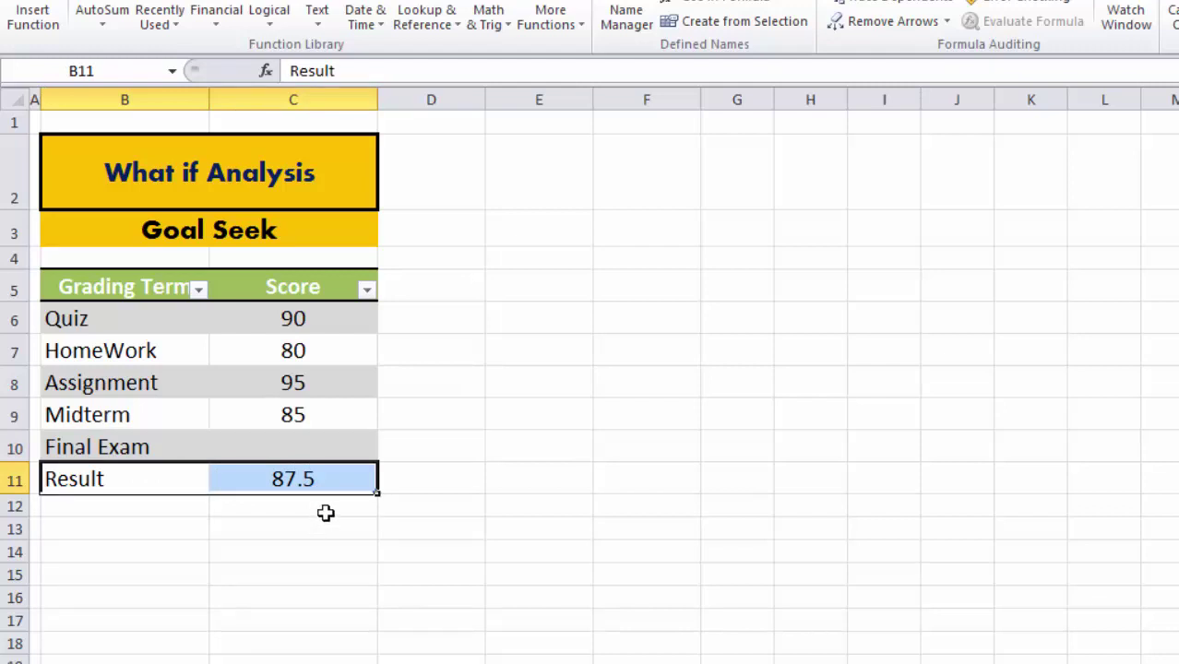
Enter 88 in cell D11 beside the Result and undo the table's automatic expansion
click(432, 480)
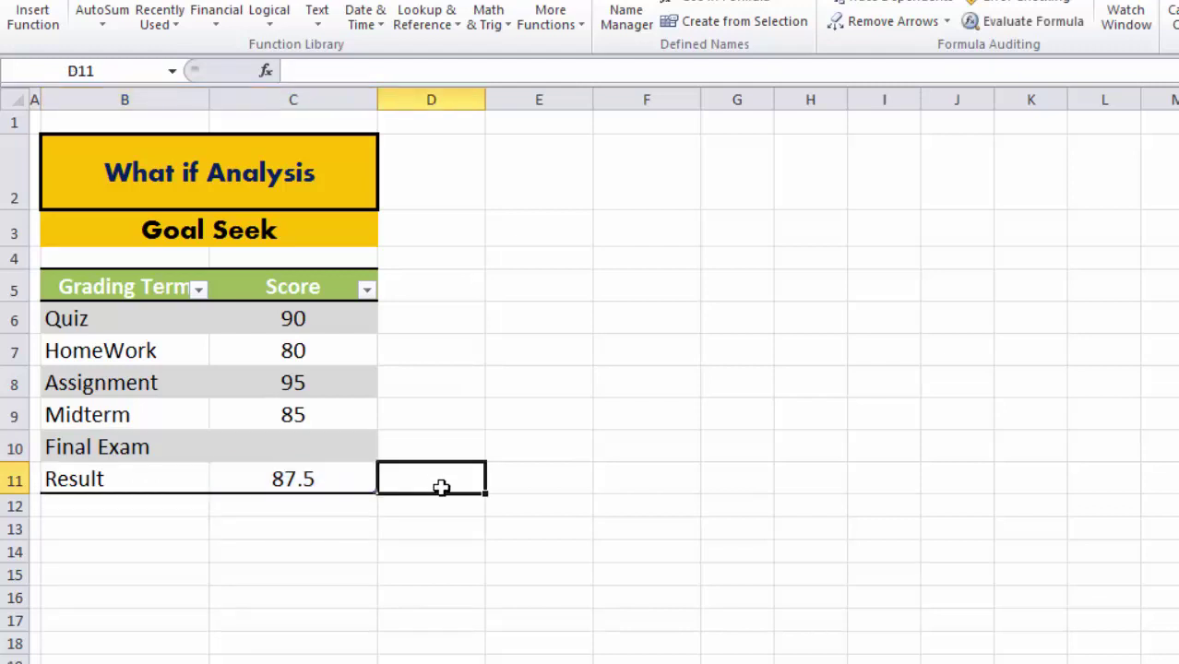
text(88)
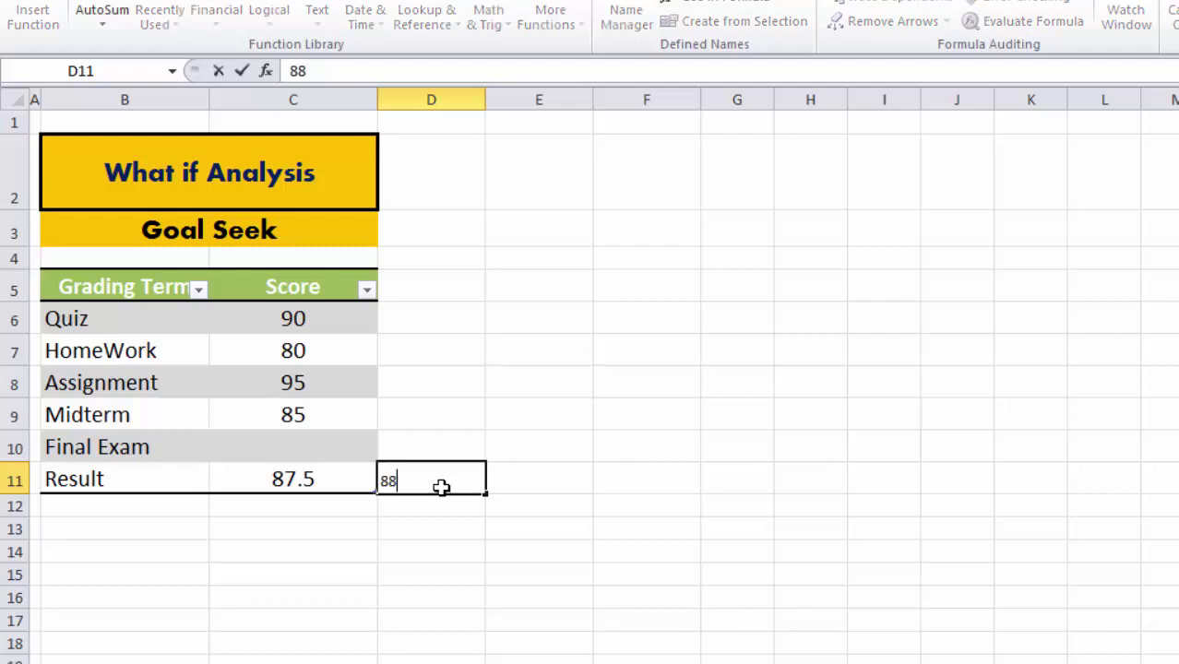
key(Return)
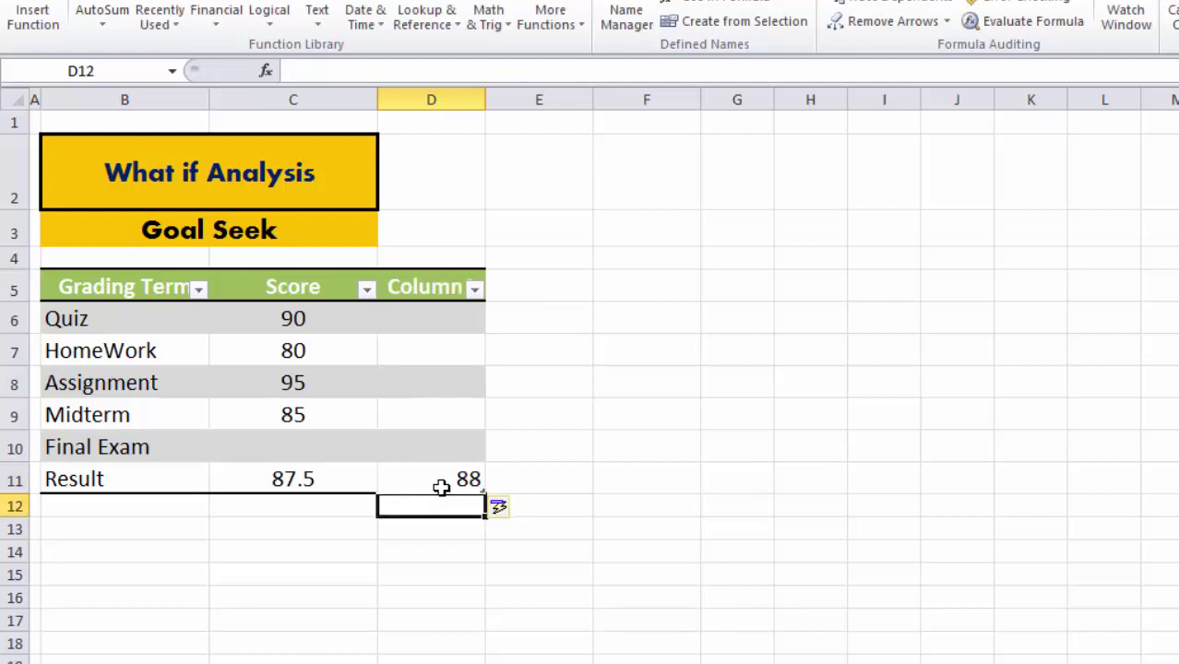
key(ctrl+z)
Enter 88 in cell E11 and clear the entry in cell D11
click(574, 476)
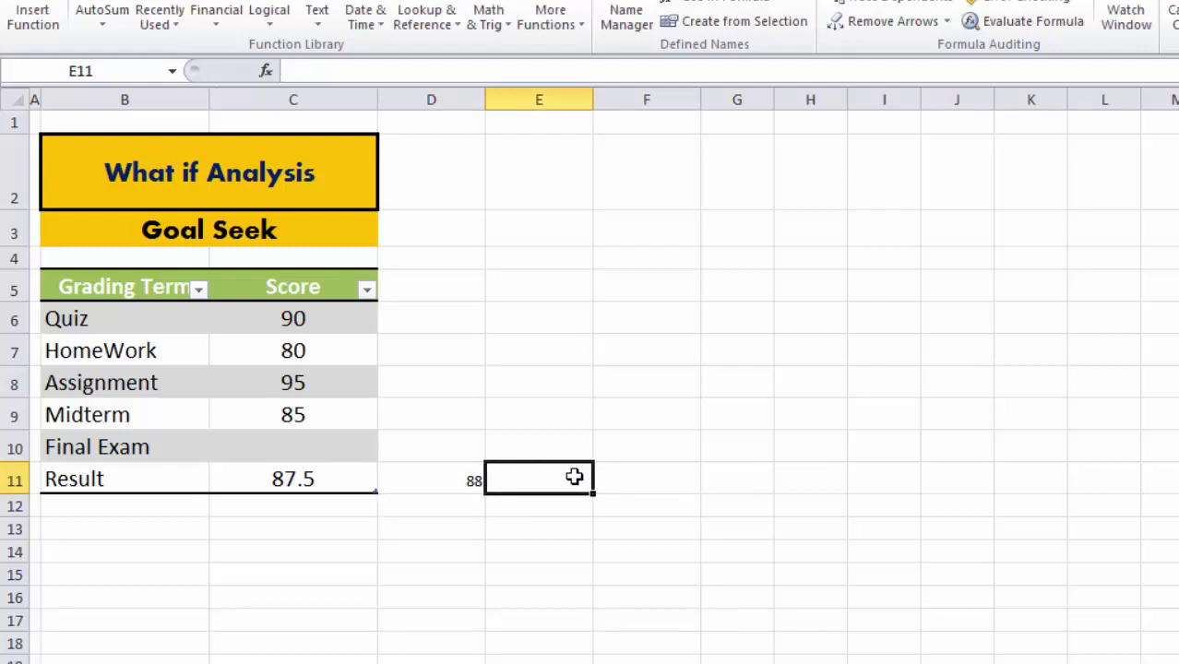
text(88)
key(Tab)
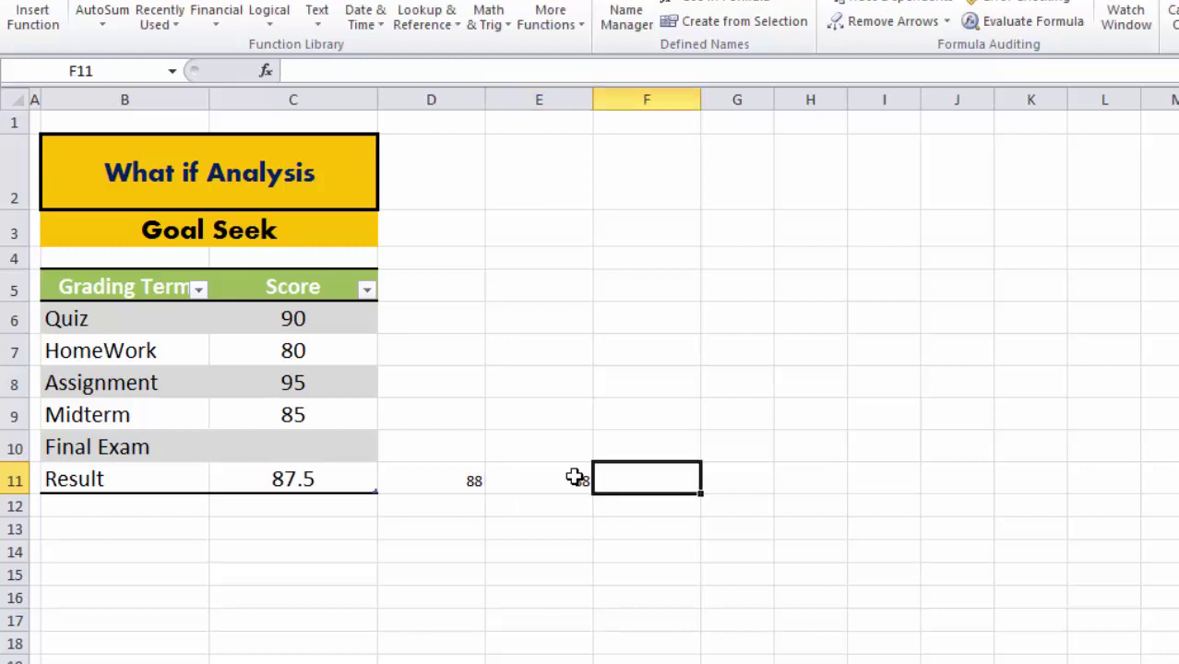
click(456, 482)
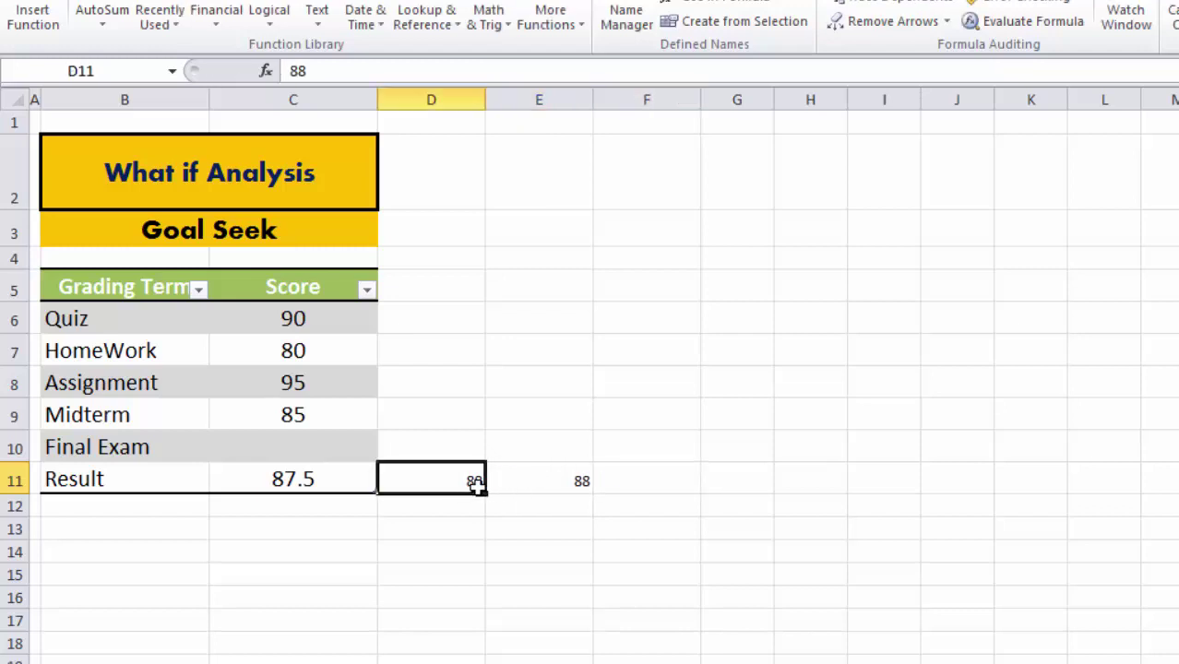
key(Delete)
Enter 90 in cell F11 as a second target result and compare it with the one in E11
click(626, 489)
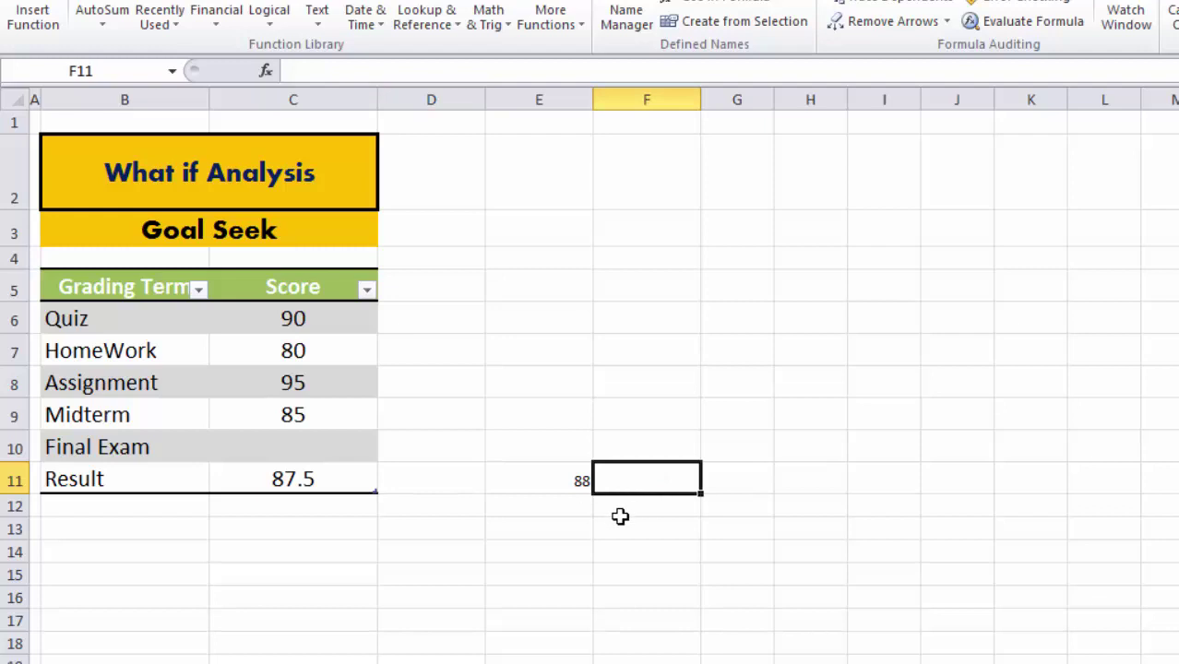
text(90)
key(Tab)
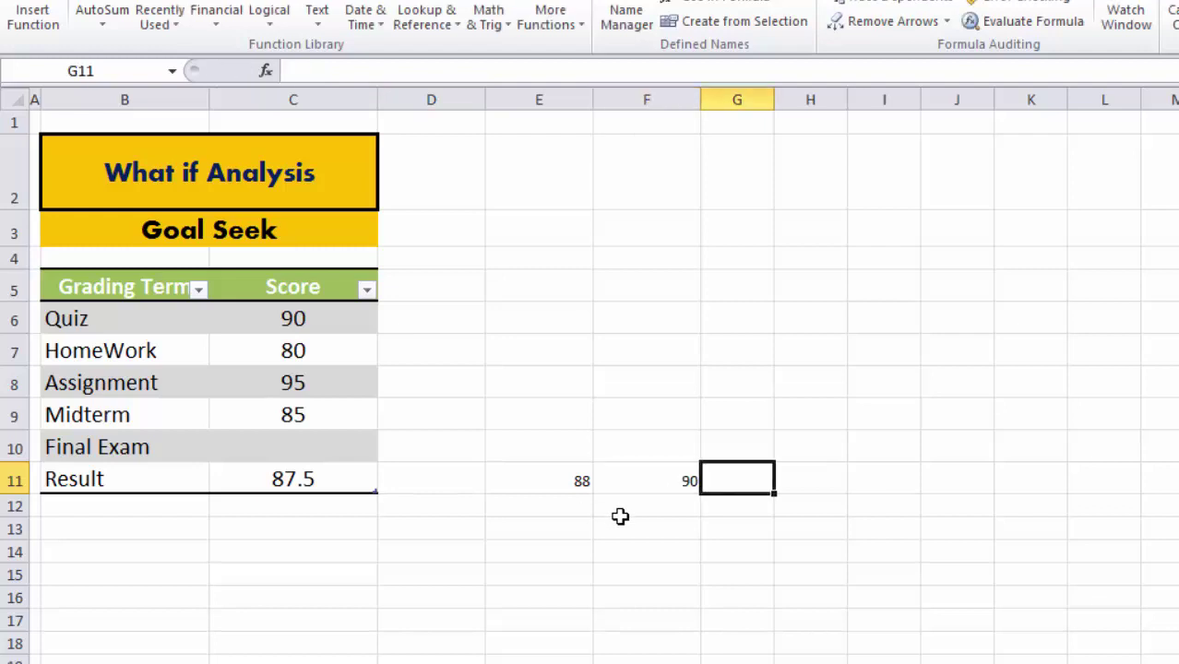
click(572, 482)
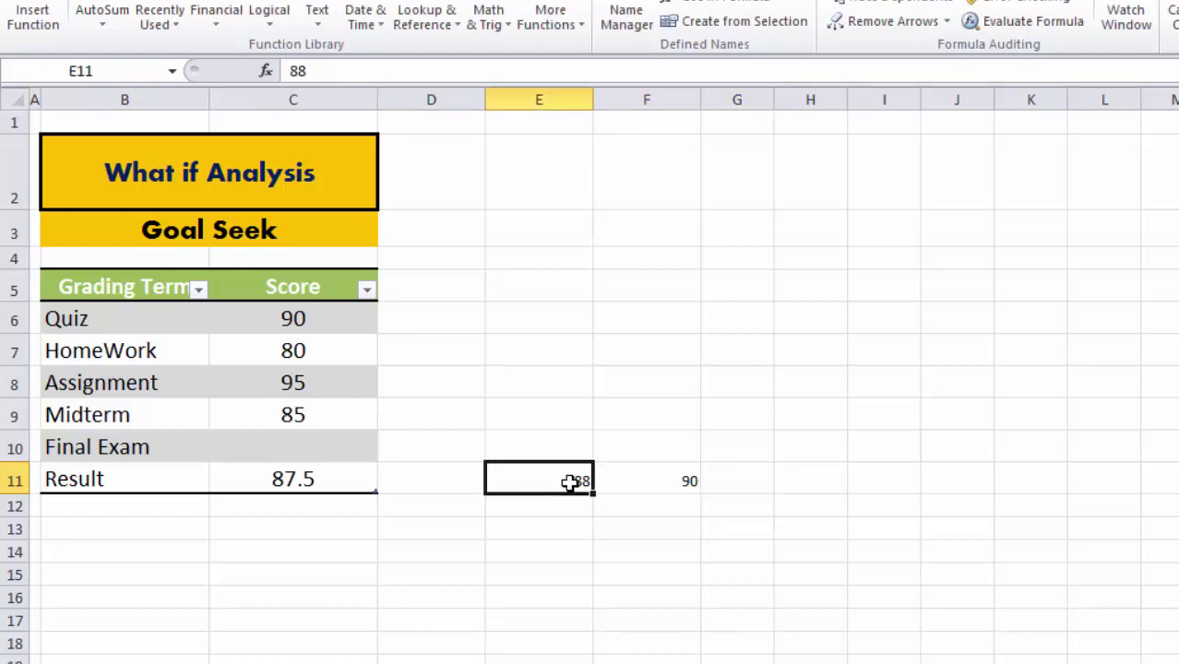
click(633, 412)
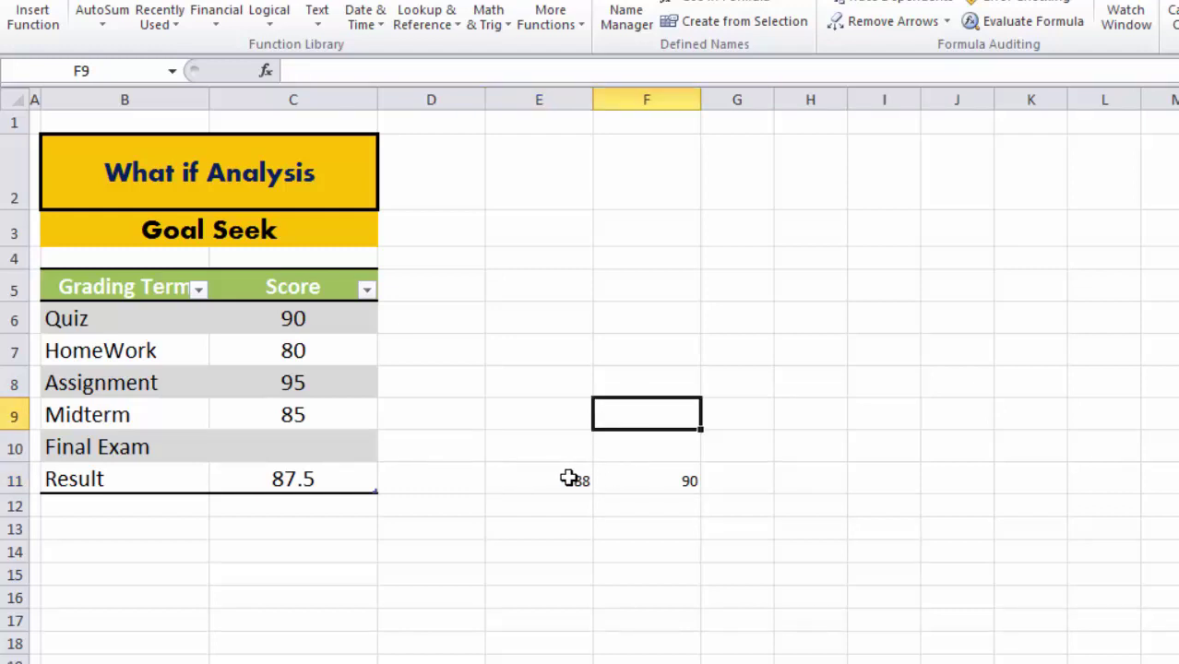
click(669, 478)
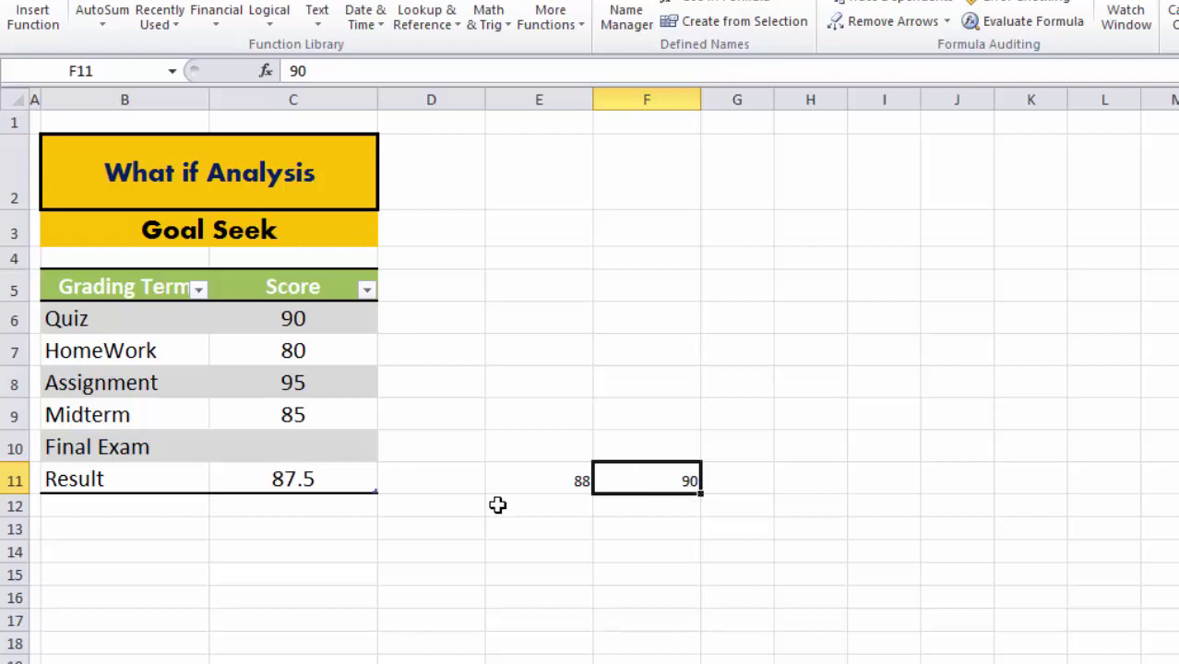
Examine the Result formula in C11 and the score range C6:C10 that it averages
drag(289, 322, 279, 445)
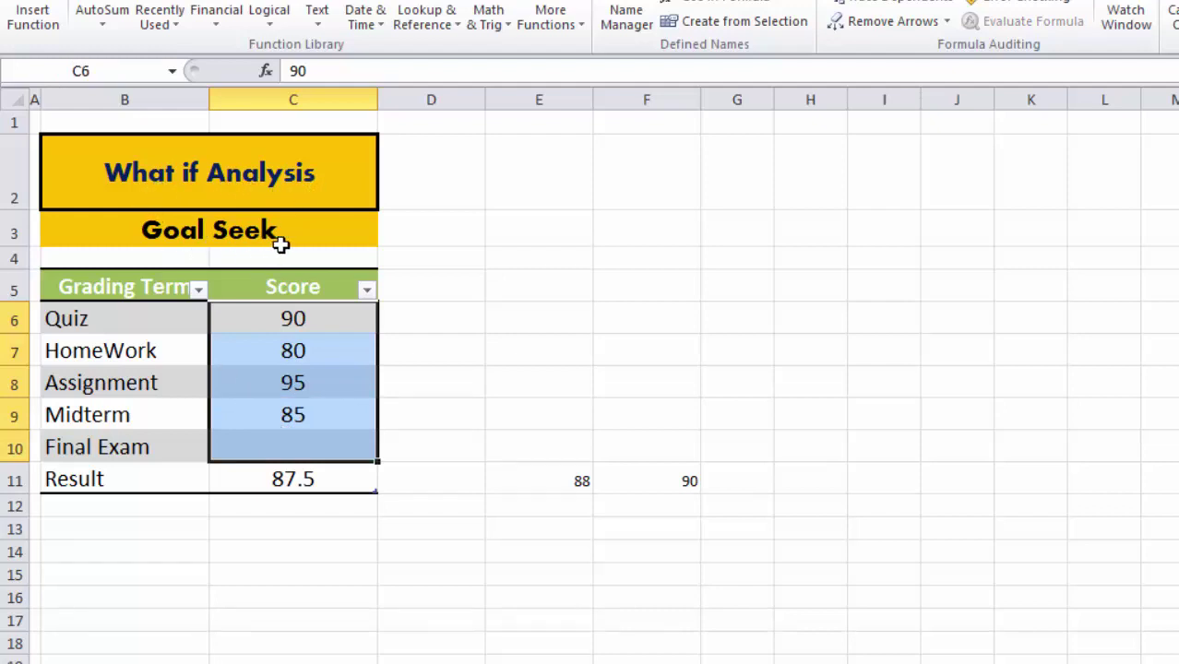
click(318, 449)
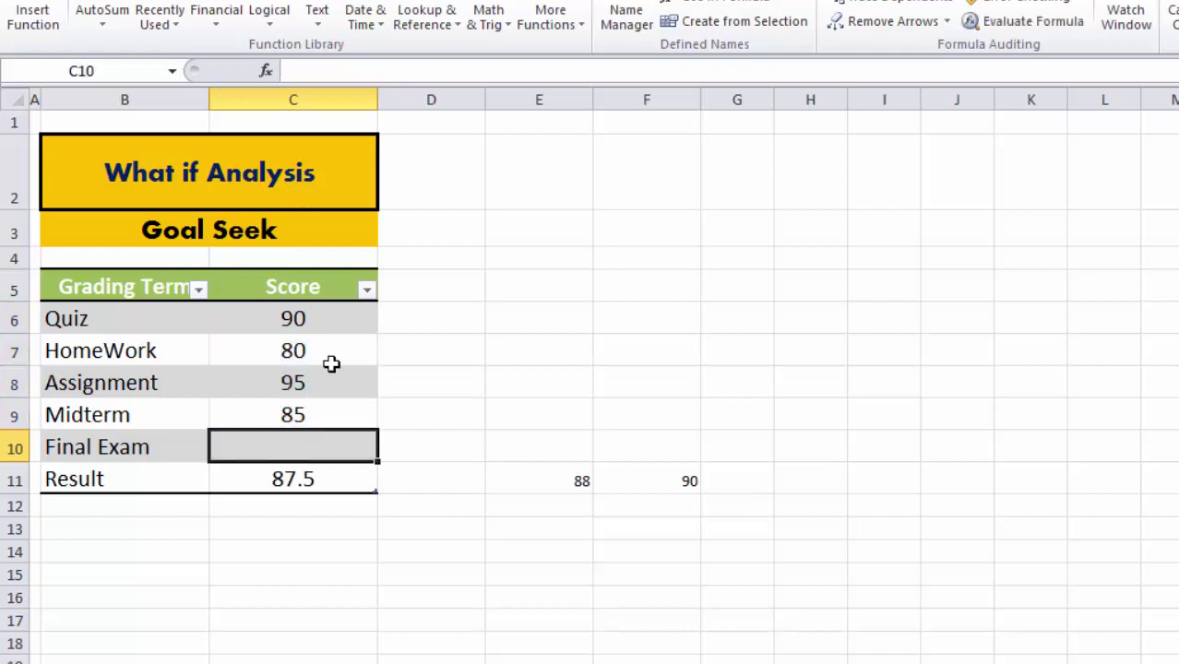
drag(330, 318, 327, 414)
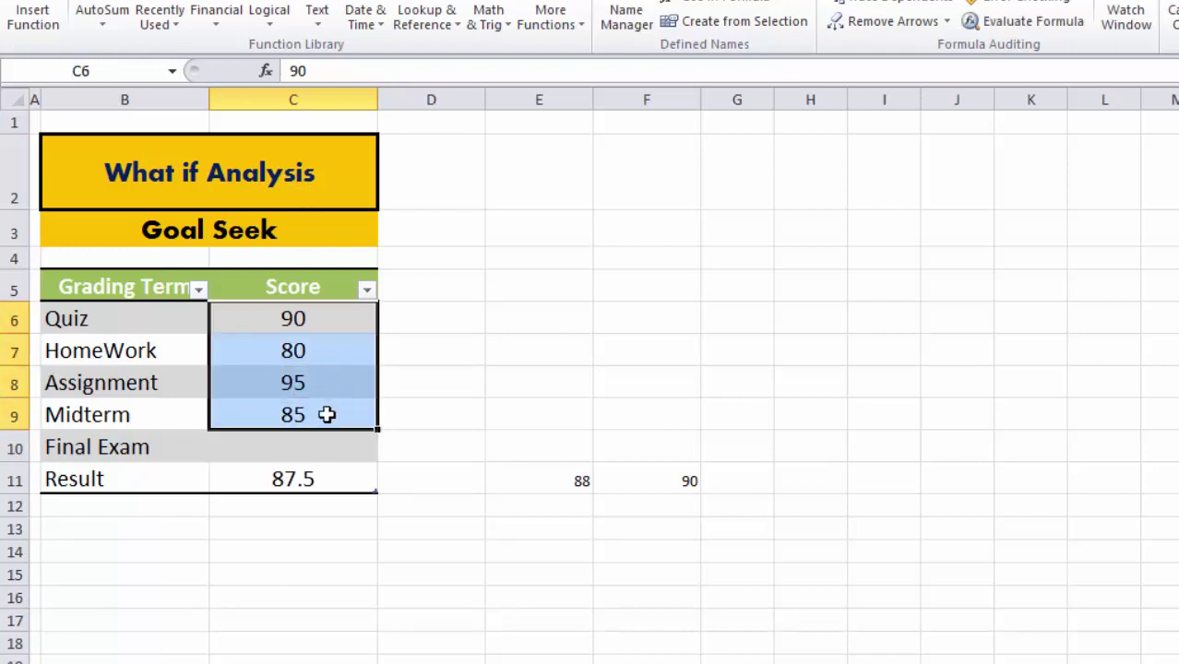
click(303, 480)
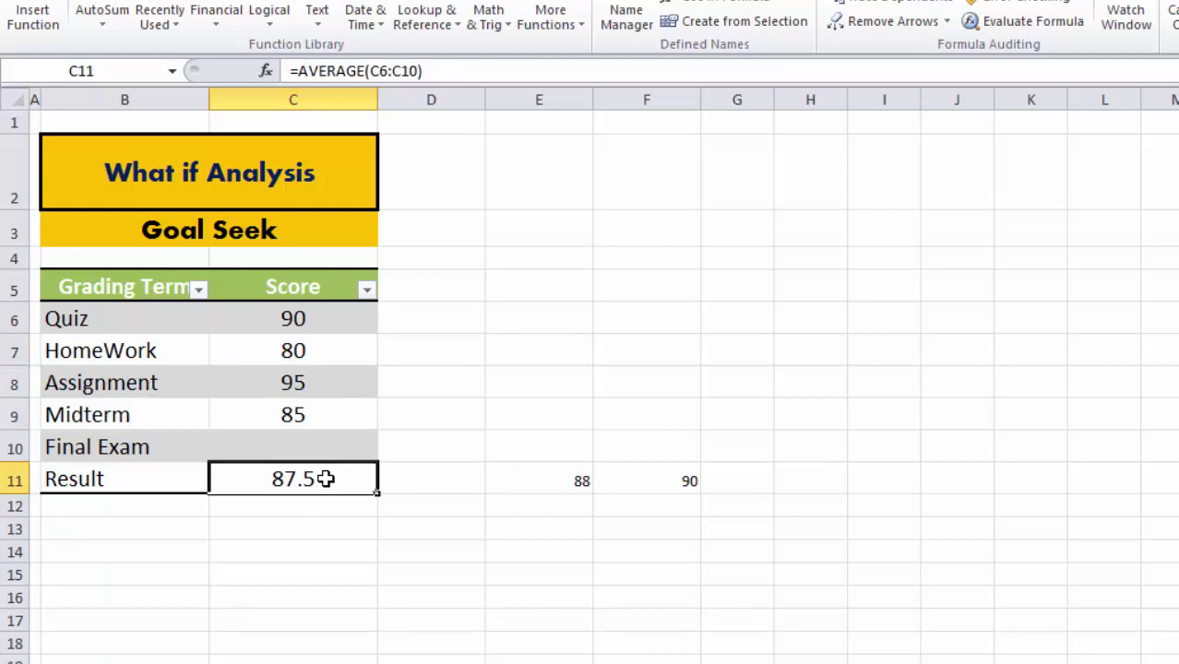
double_click(261, 478)
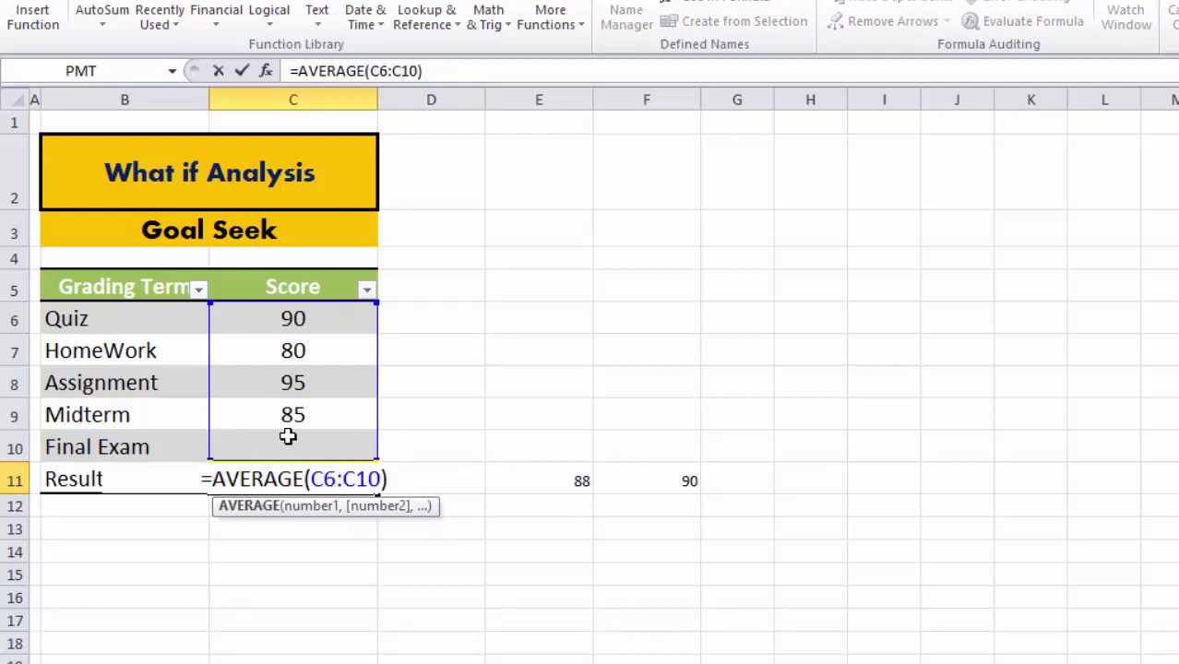
drag(291, 317, 298, 437)
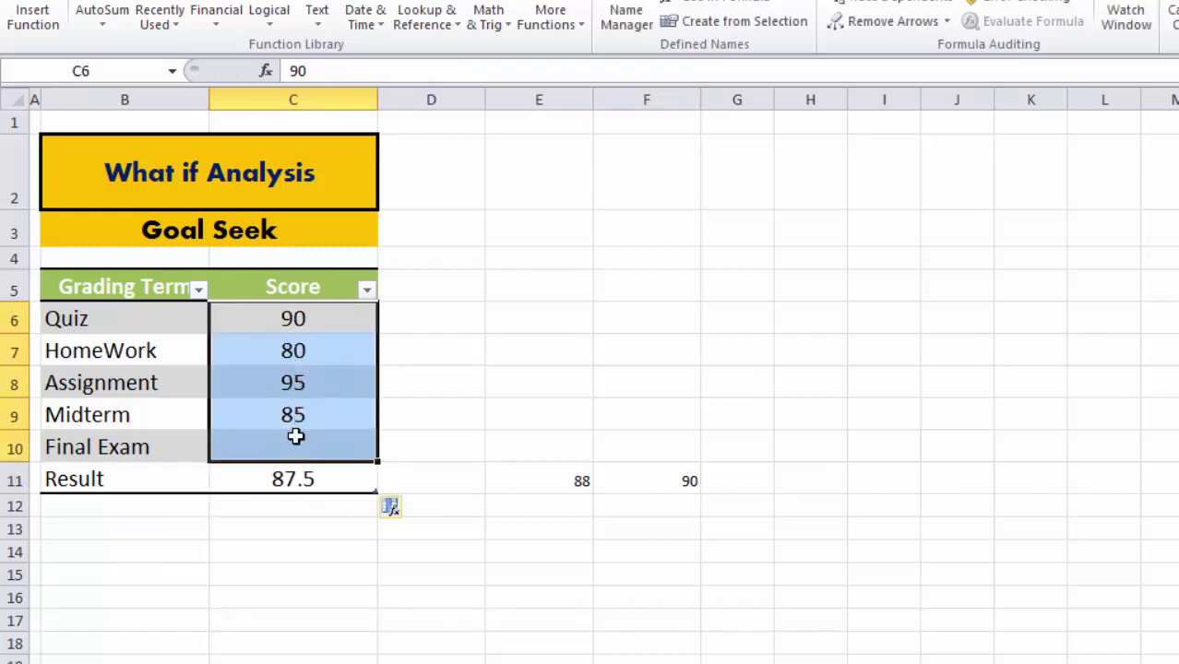
click(291, 489)
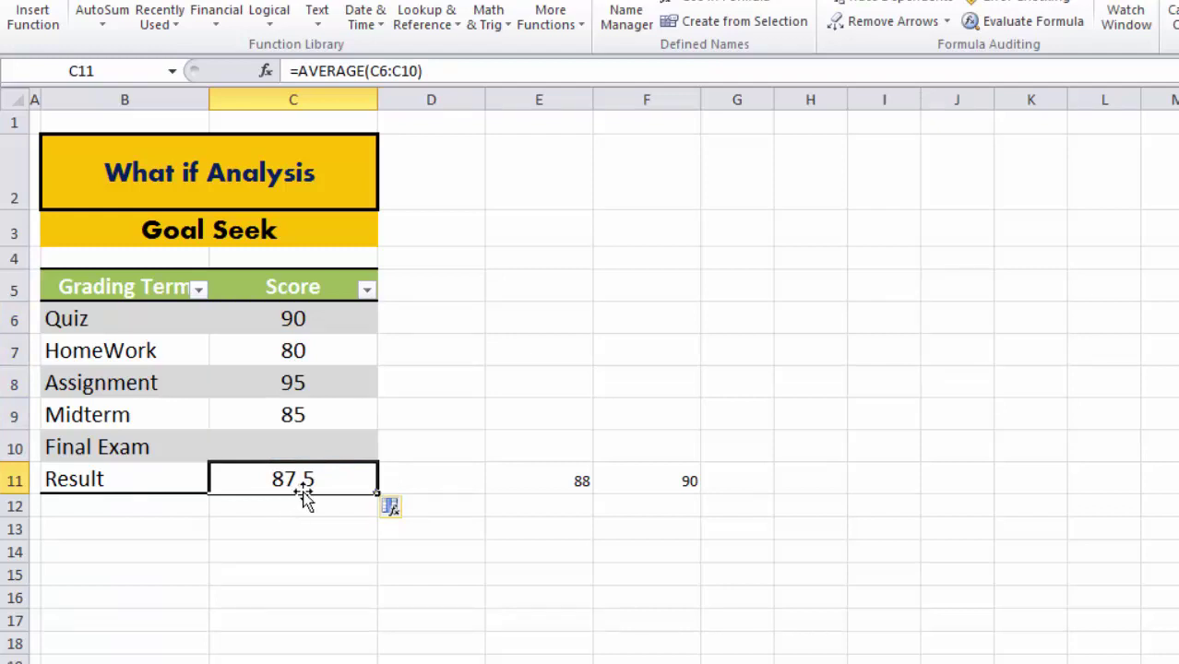
click(307, 509)
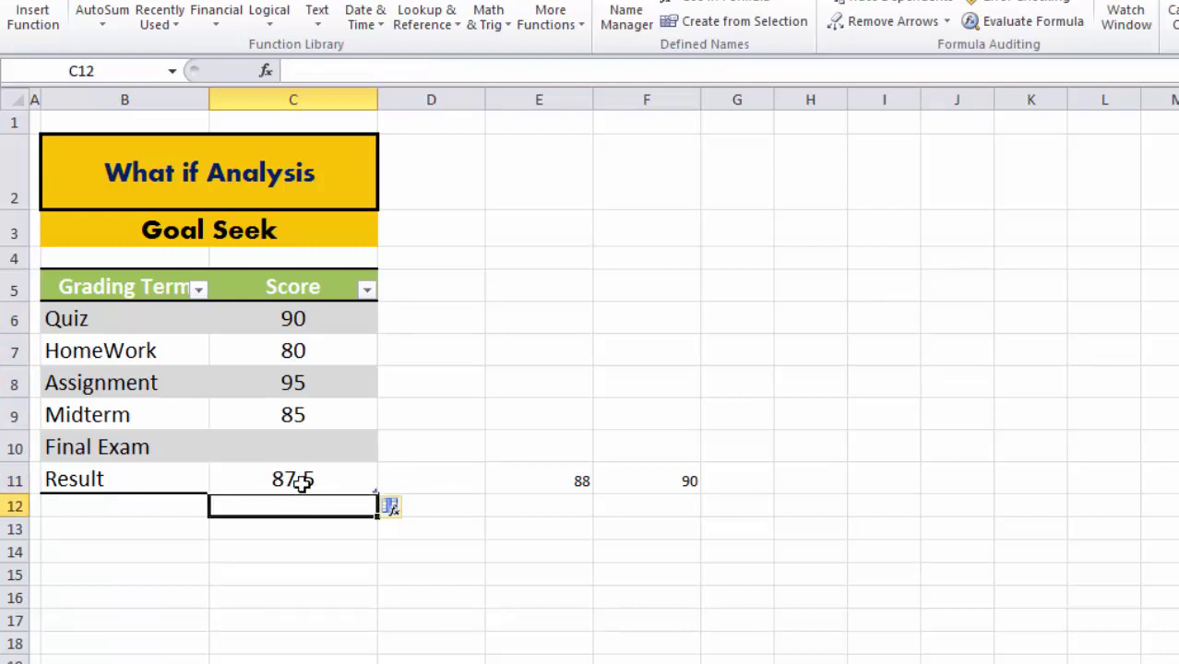
click(303, 482)
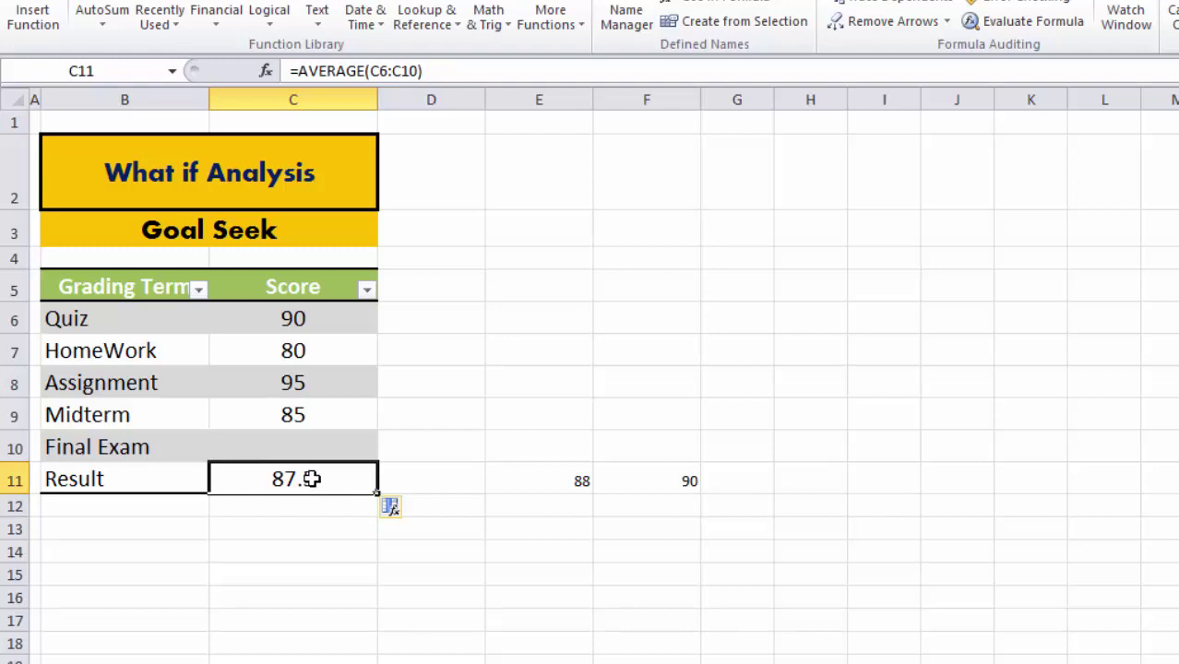
drag(293, 317, 309, 414)
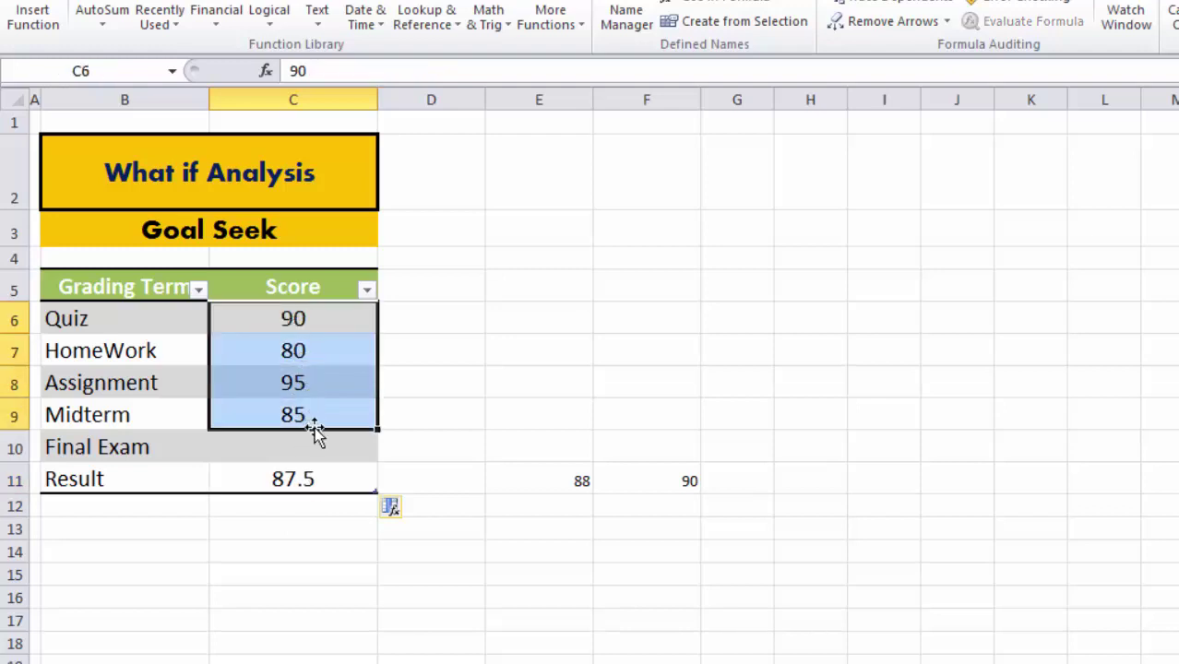
click(343, 481)
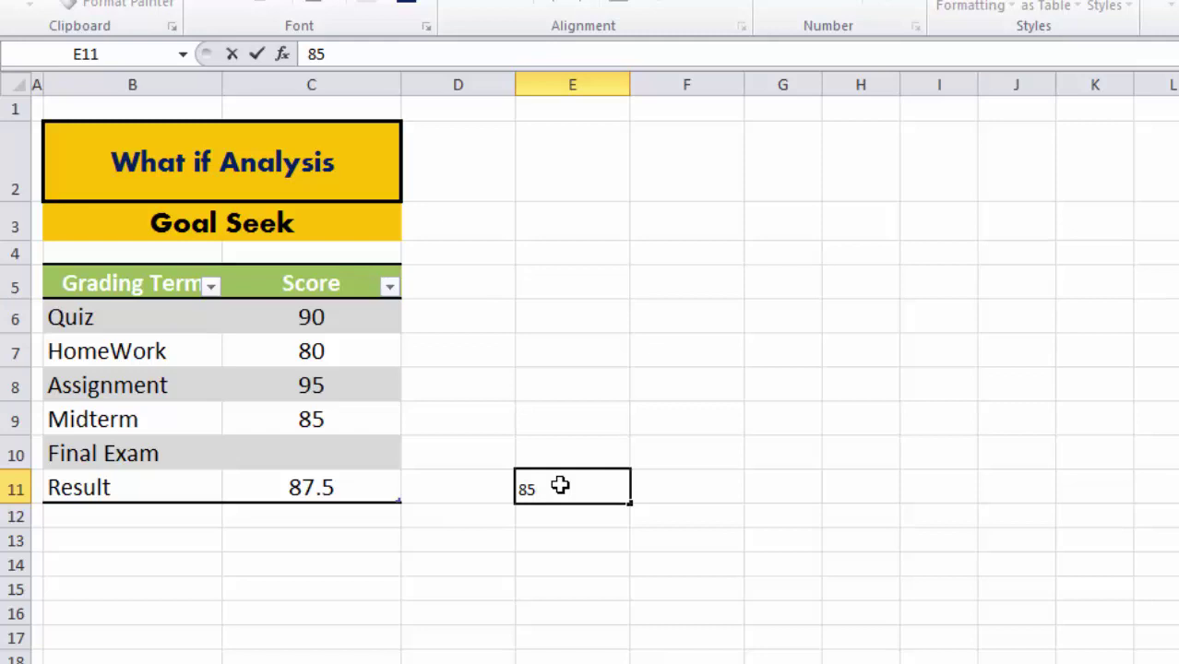
Enter 85 in cell E11 as the desired result
key(Return)
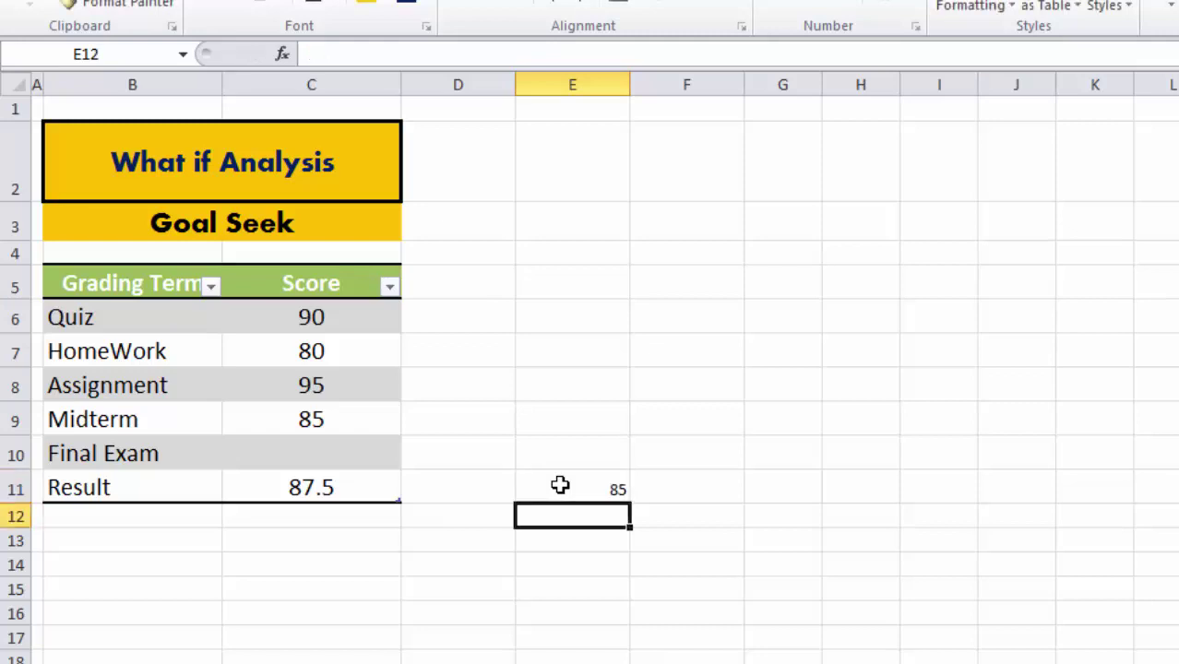
click(561, 486)
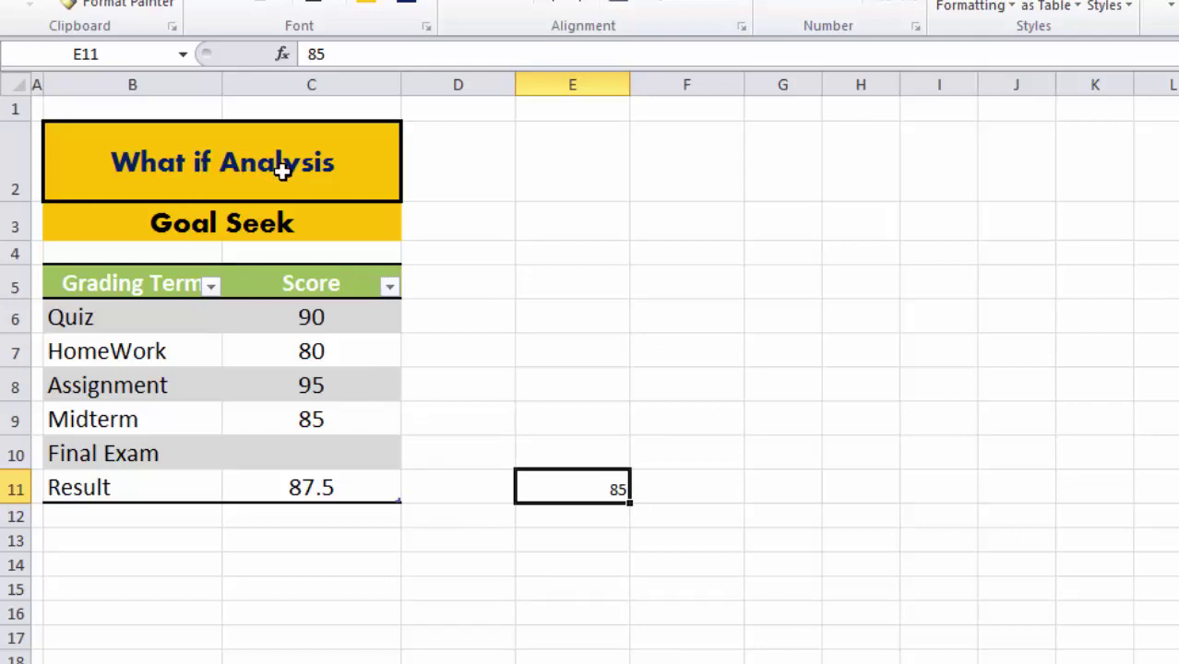
Start a Goal Seek what-if analysis with the Result score in C11 as the set cell
click(369, 0)
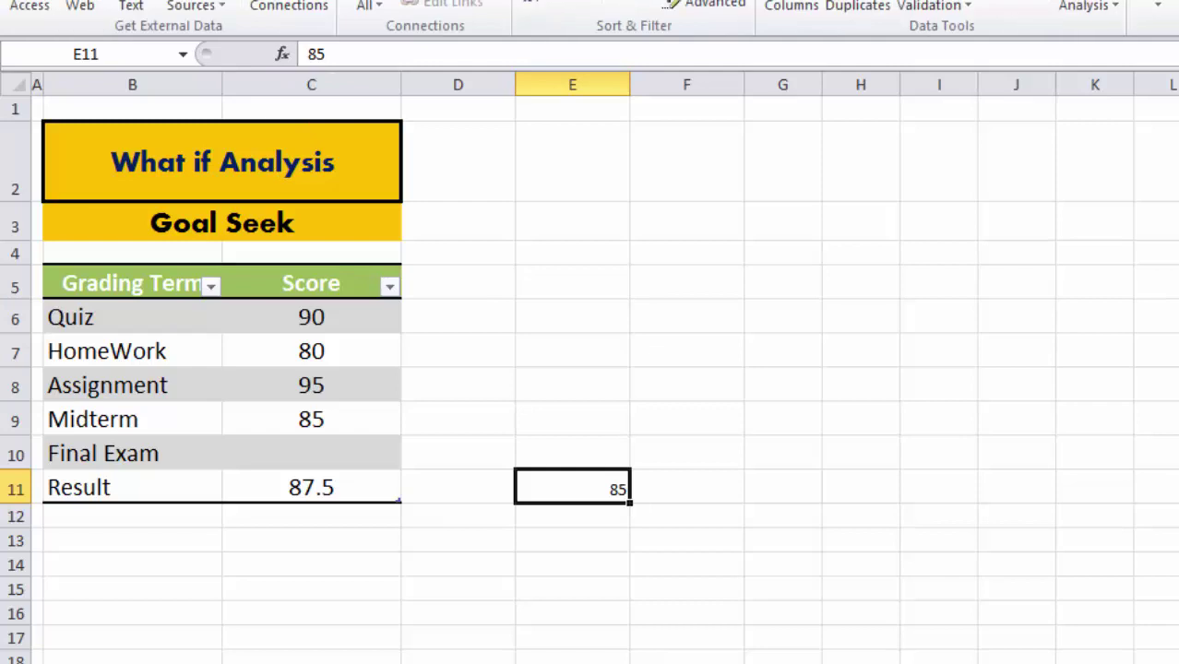
click(1109, 9)
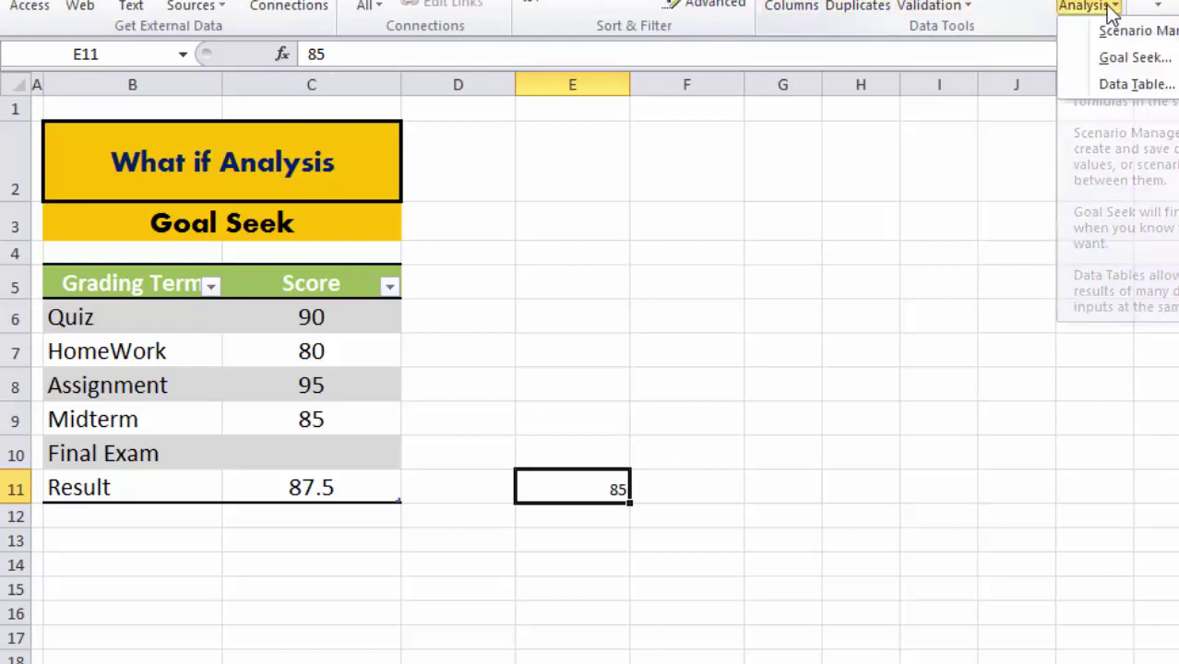
click(1127, 61)
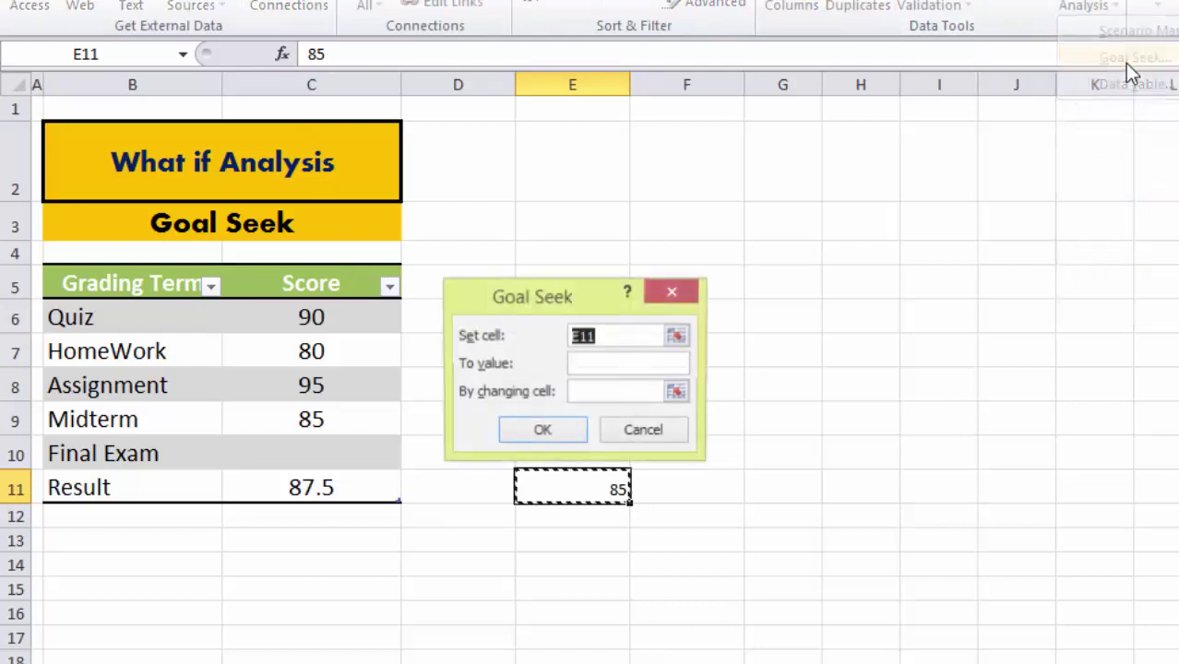
click(679, 339)
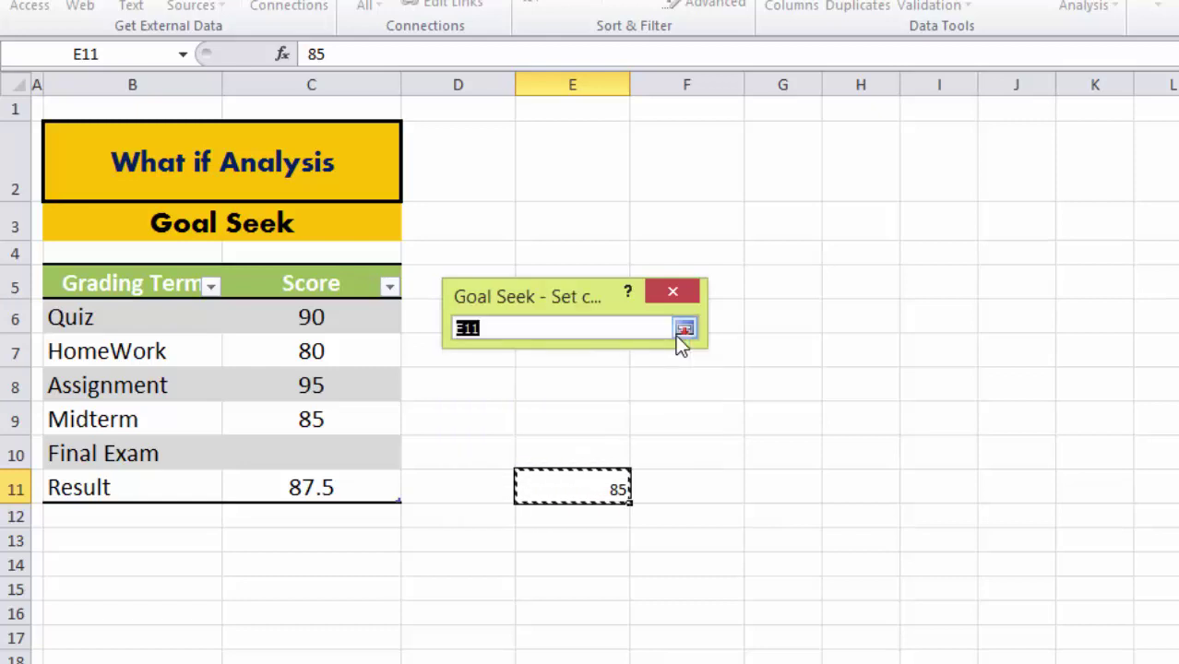
click(308, 489)
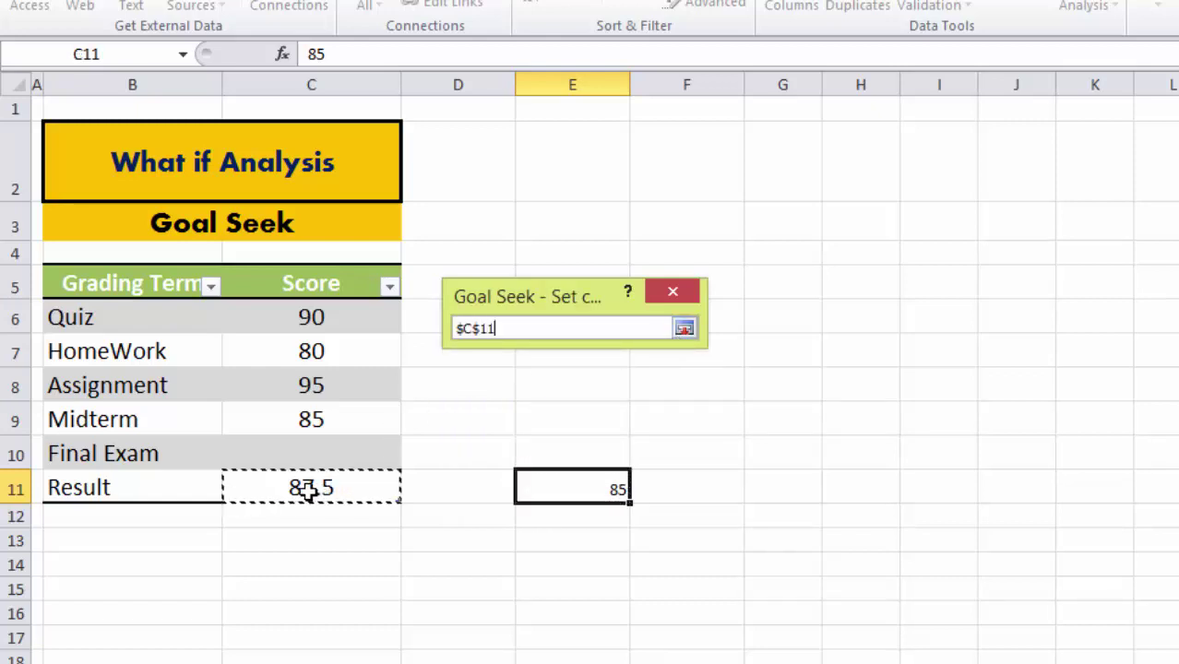
click(684, 330)
Set the target value to 85 with the Final Exam score C10 as the changing cell, and run Goal Seek
click(595, 369)
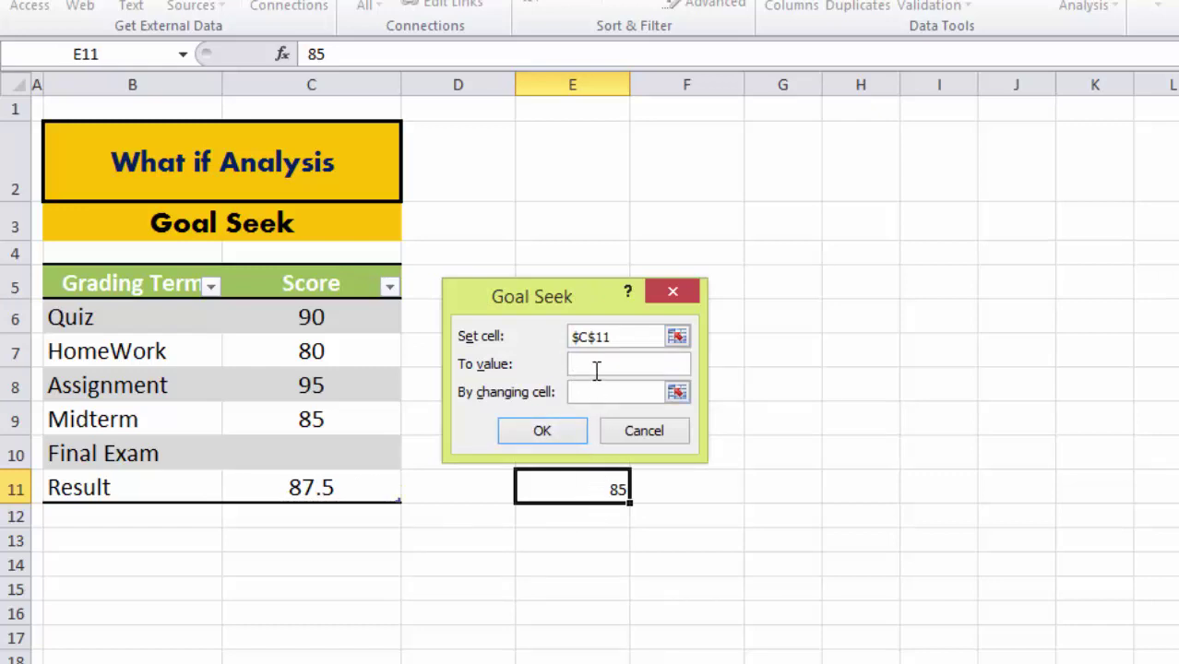
text(85)
click(677, 395)
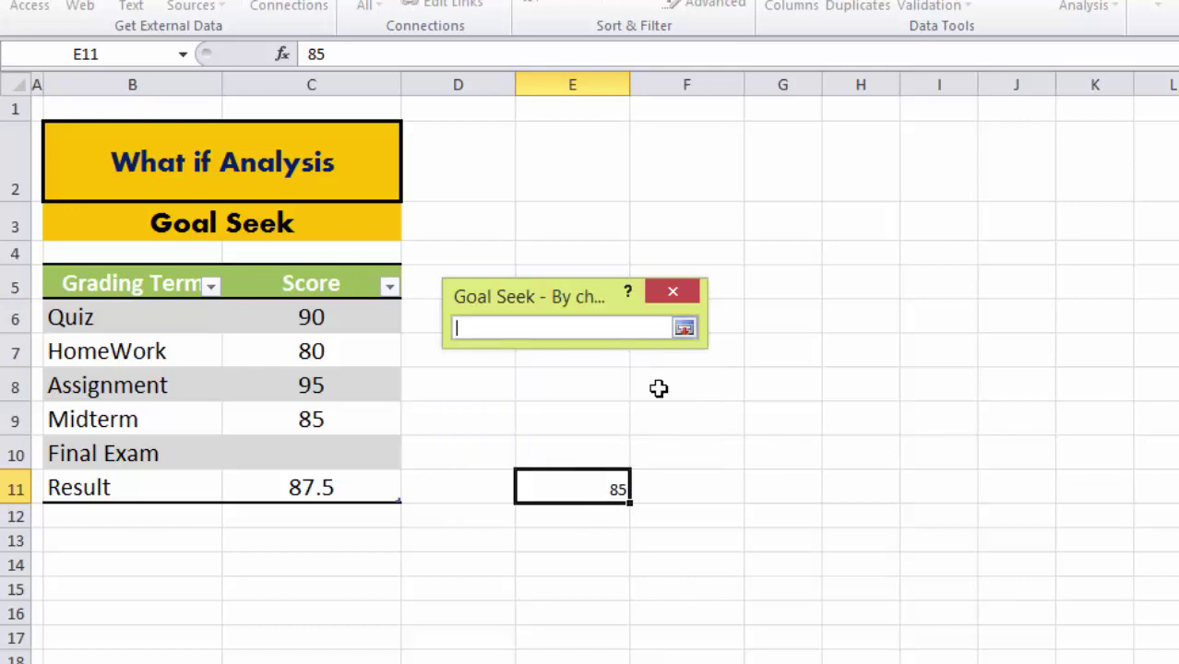
click(306, 453)
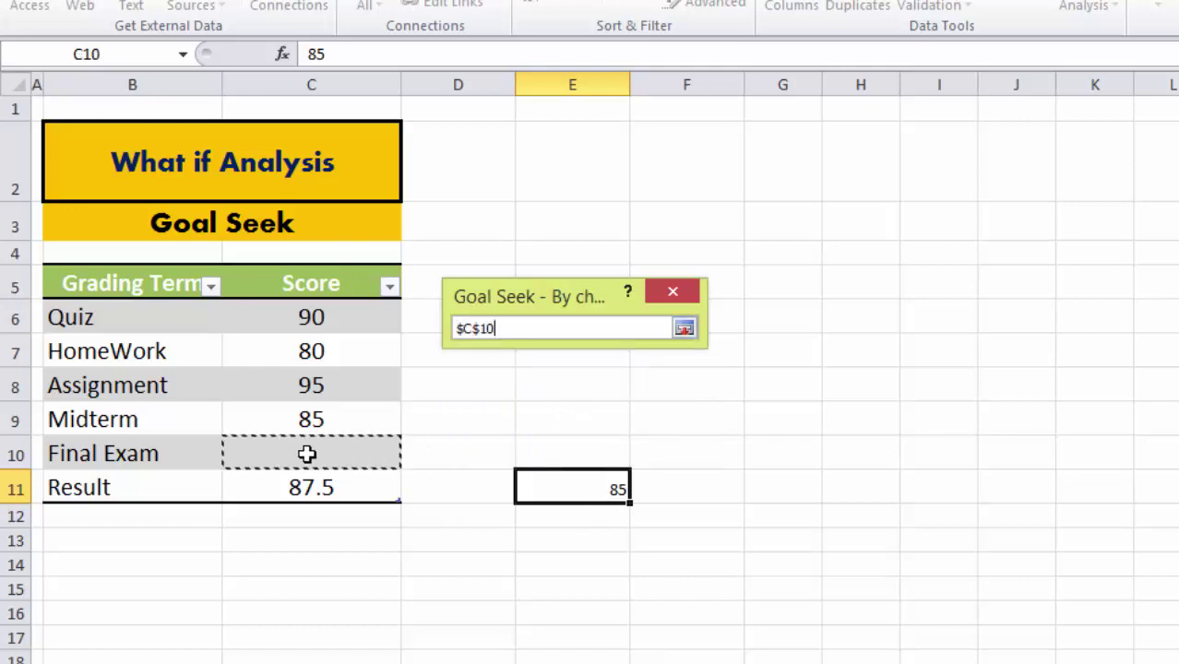
click(685, 329)
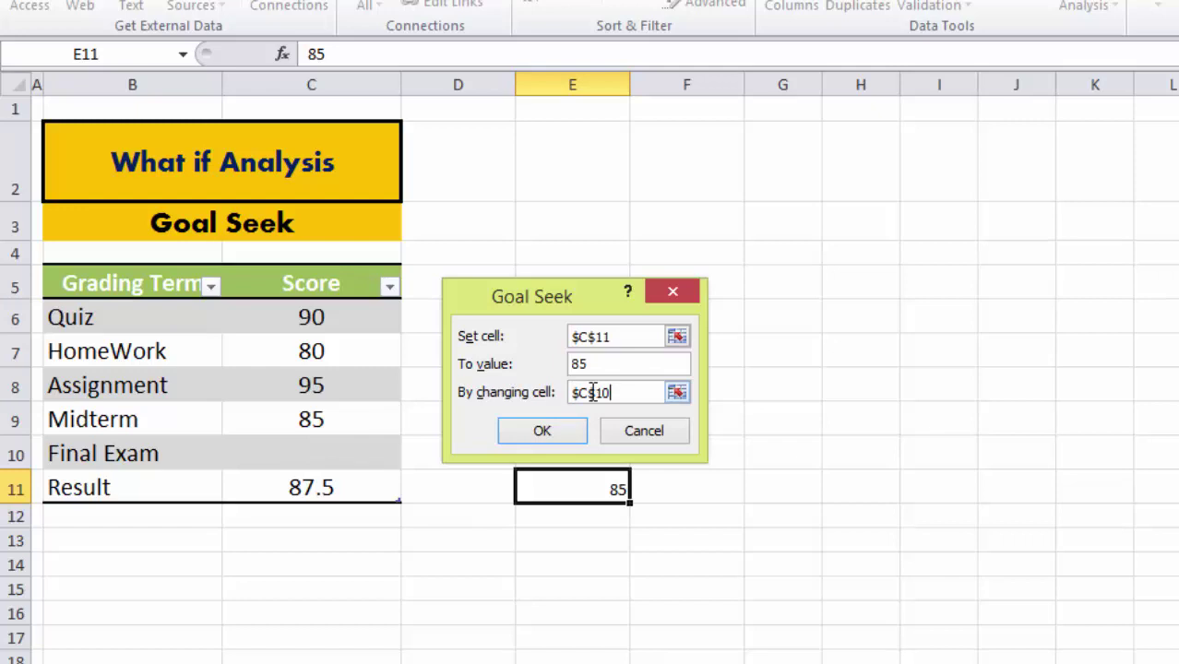
click(555, 432)
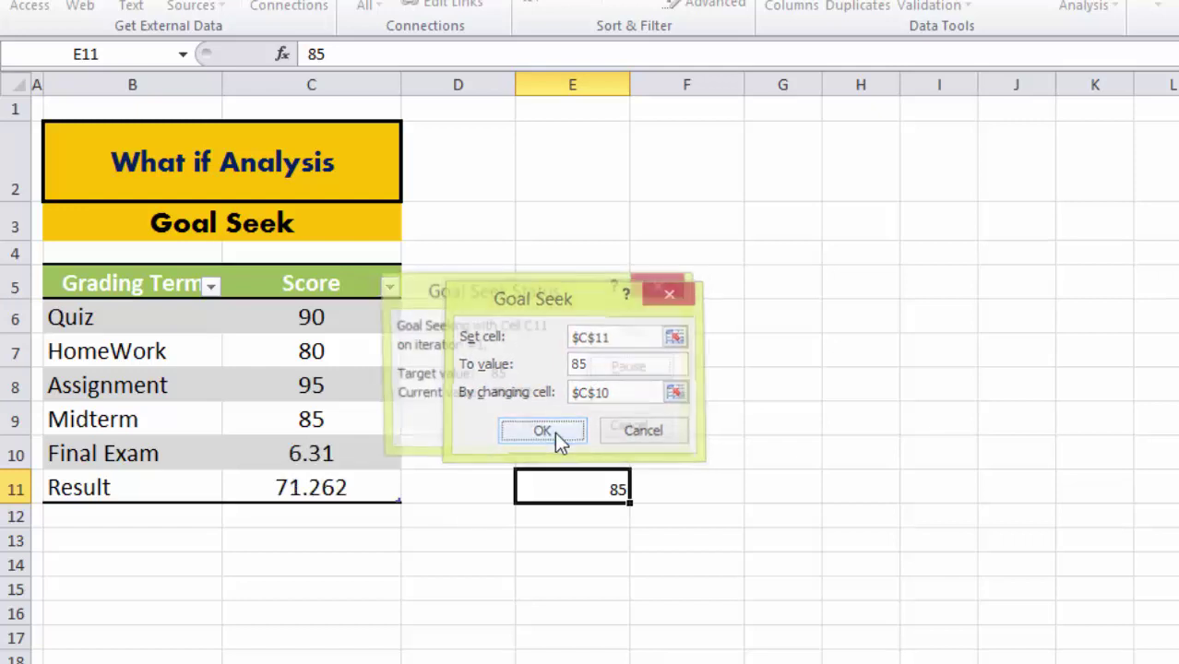